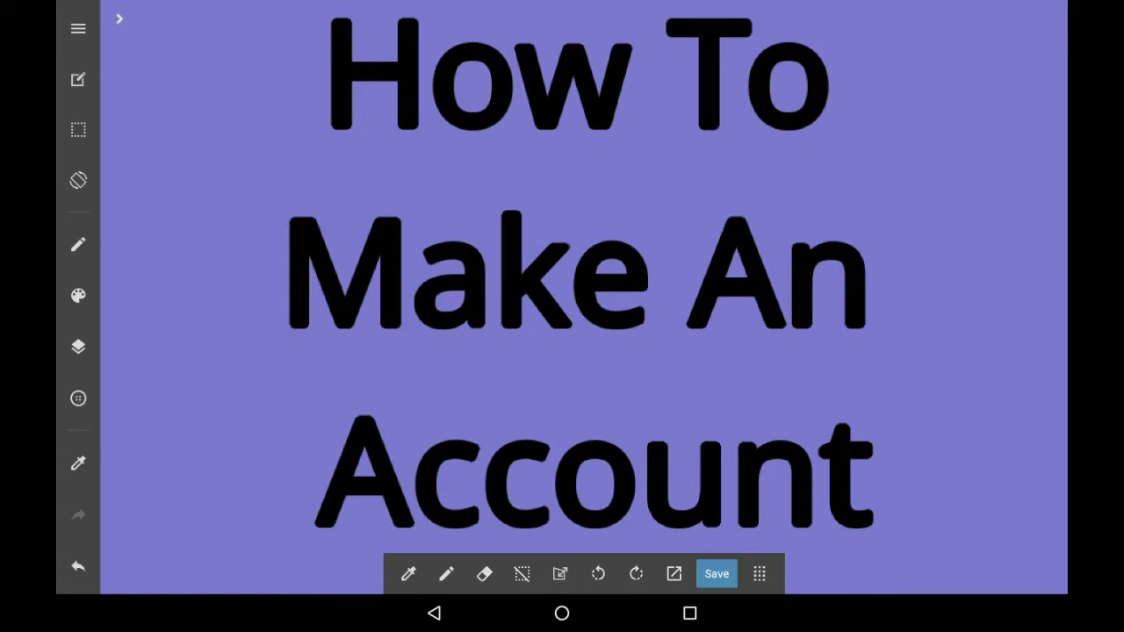
Step: Select the pen tool, then exit the canvas editor from the hamburger menu to the Welcome screen
scroll(562, 298, "down", 3)
scroll(562, 299, "up", 3)
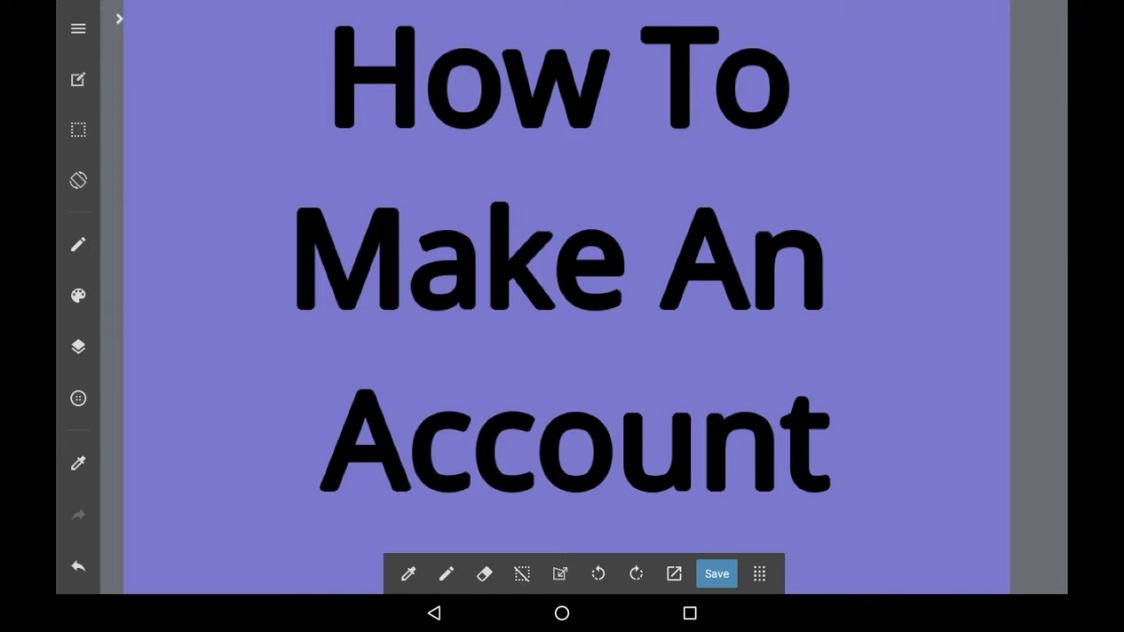
left_click(78, 244)
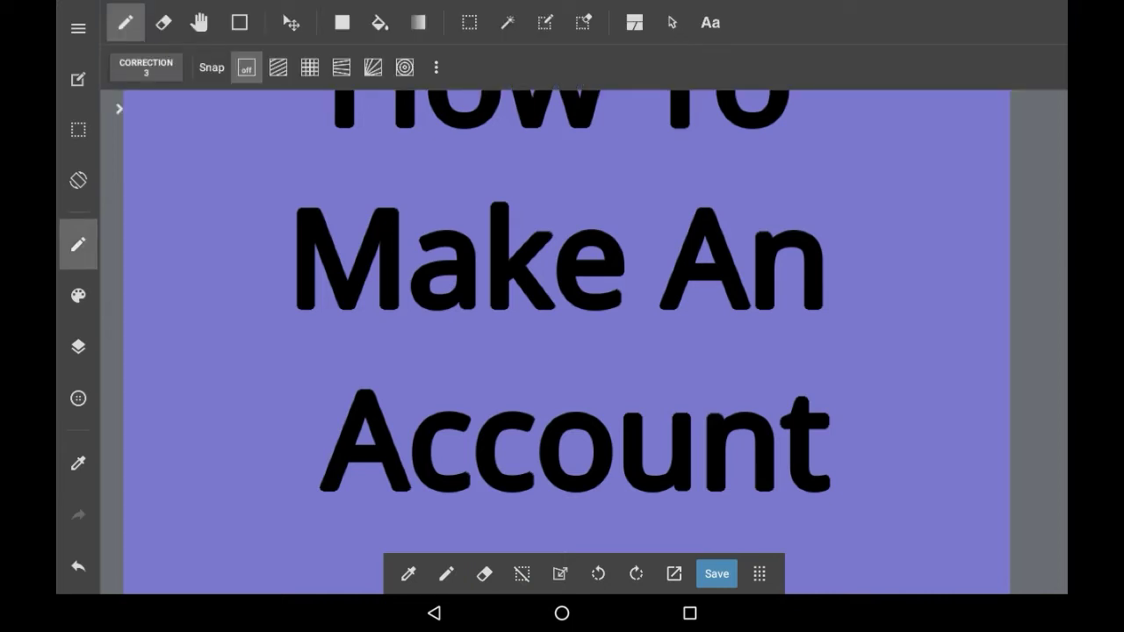
left_click(78, 28)
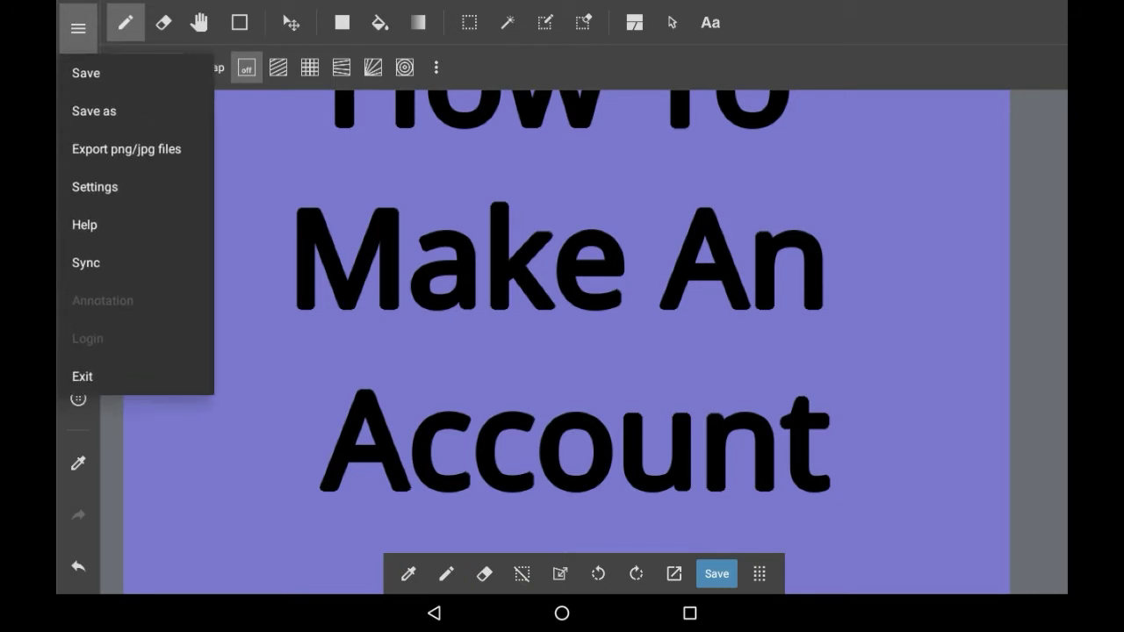
left_click(81, 376)
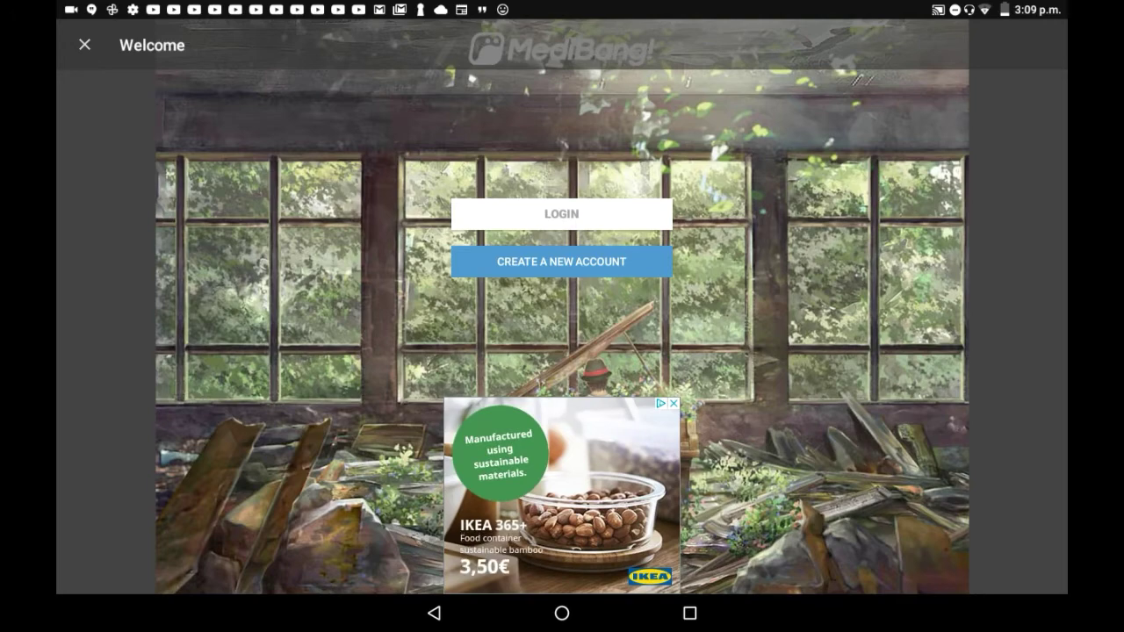
left_click(561, 262)
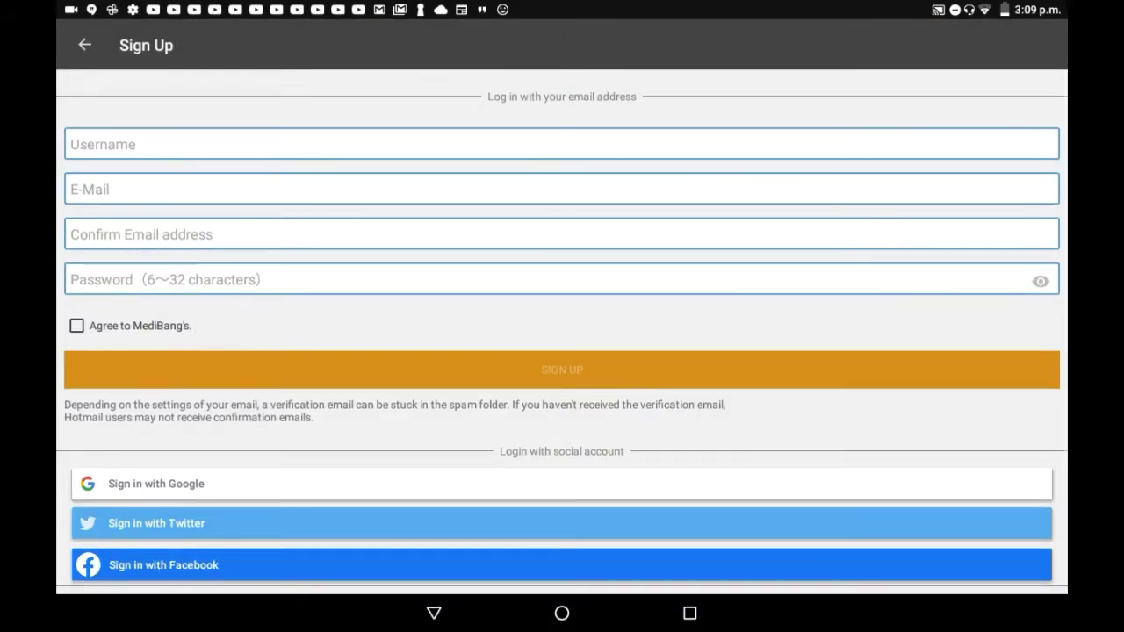
scroll(562, 351, "down", 2)
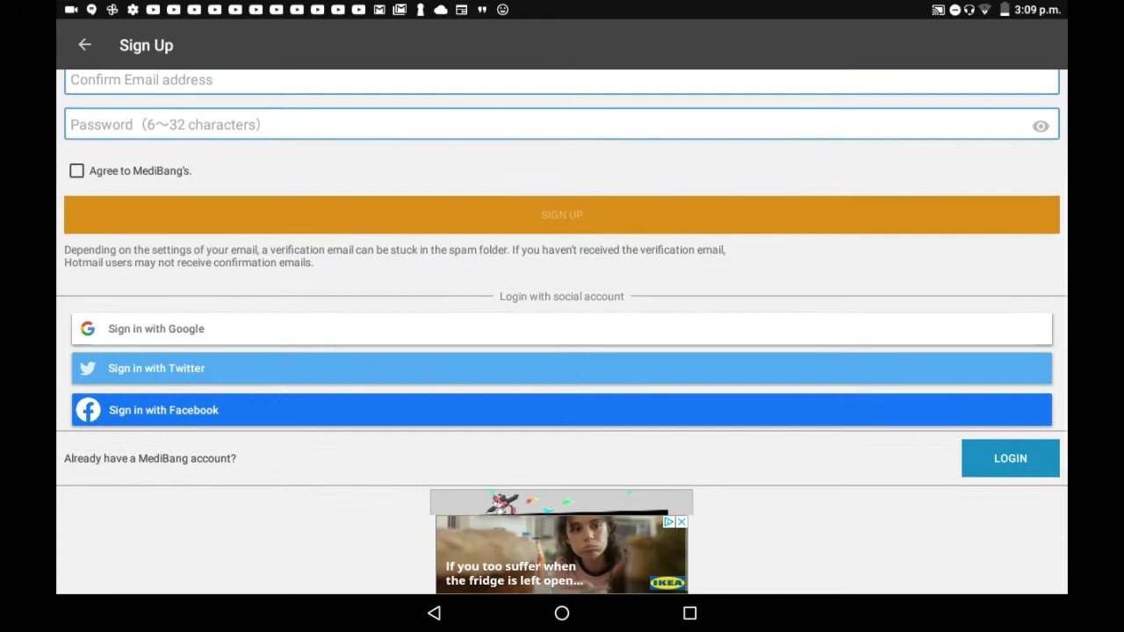
scroll(562, 351, "up", 2)
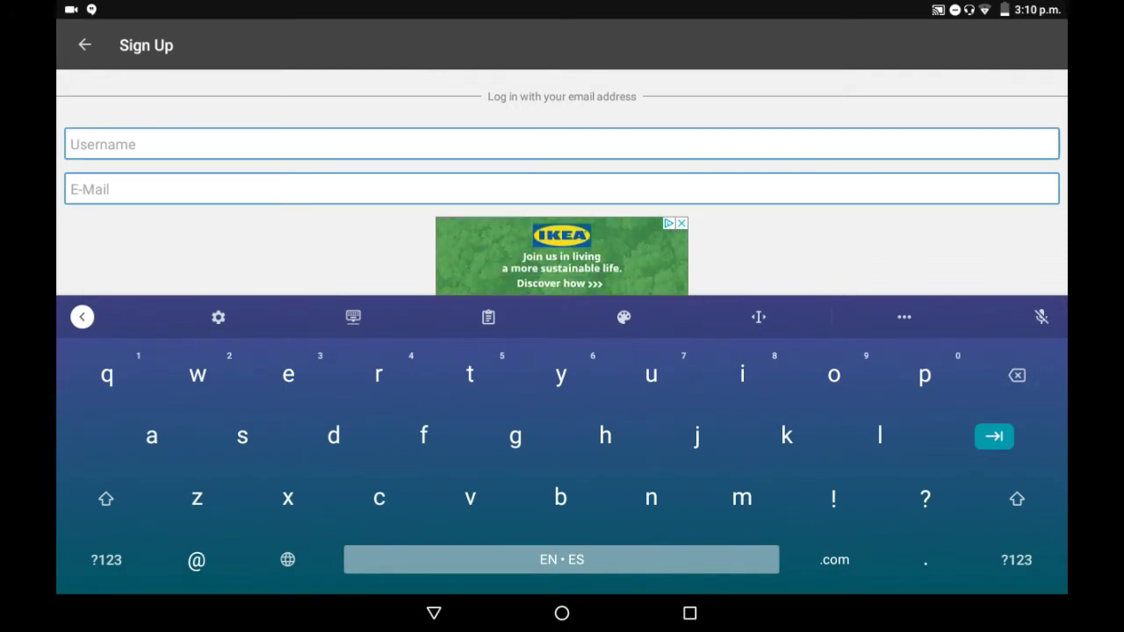
Step: Enter username 'statichavoc', then the email address and a password in the Sign Up form
type("statich")
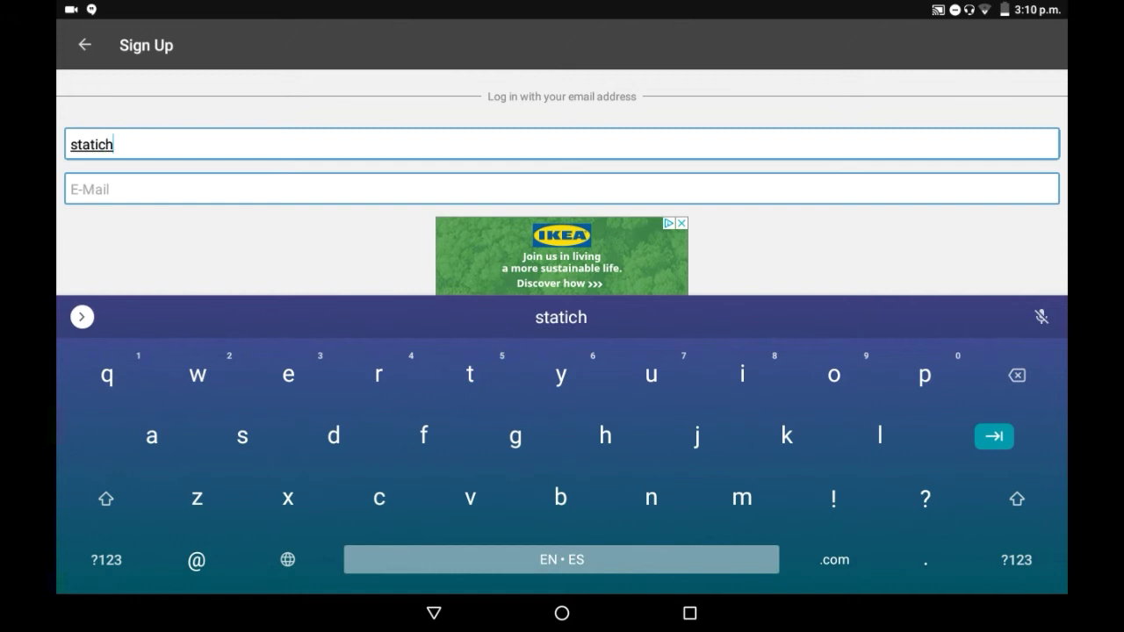
type("avoc")
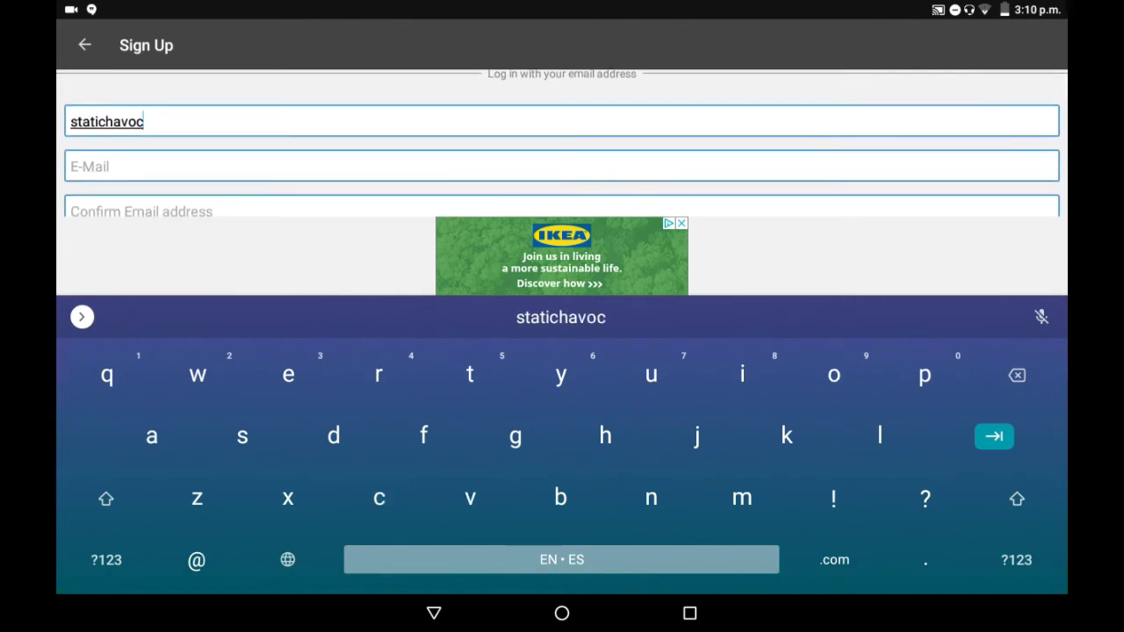
key("Tab")
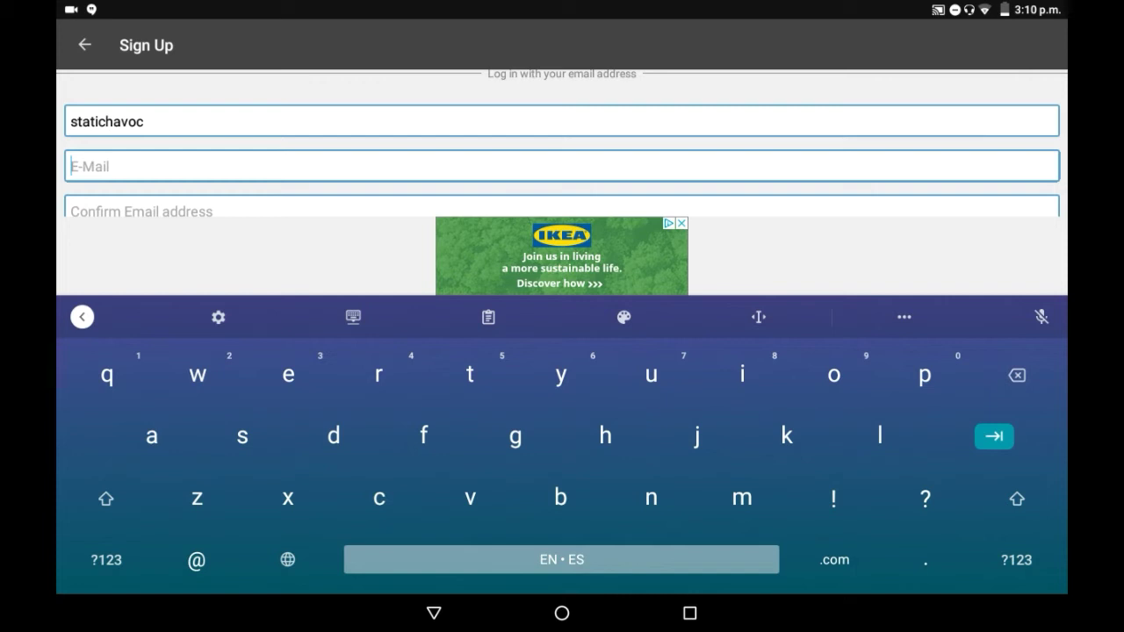
key("Tab")
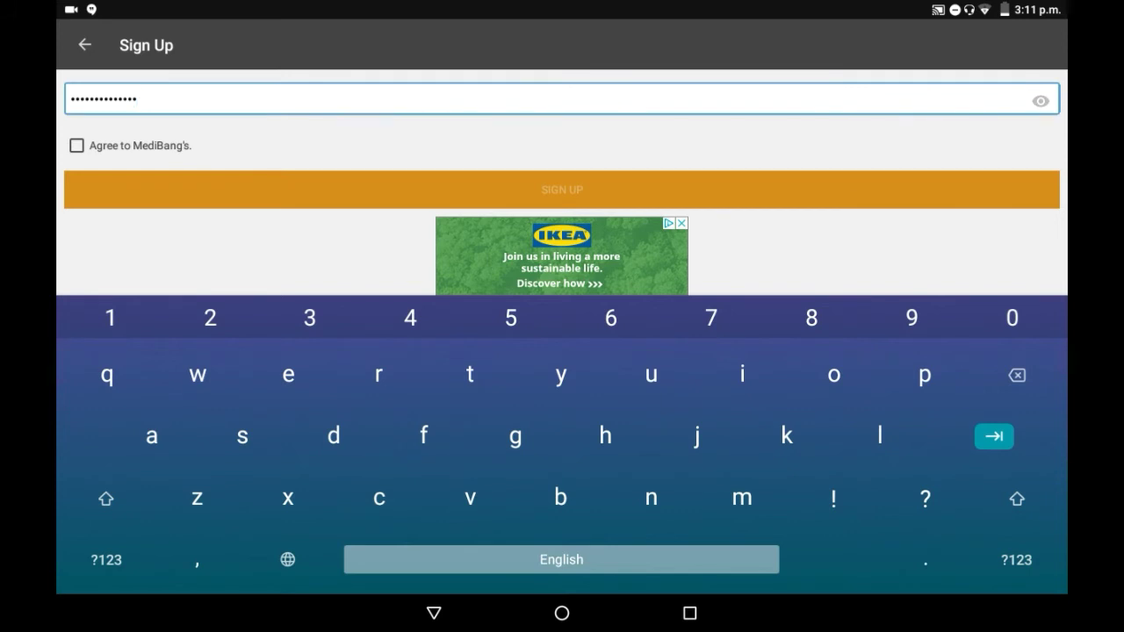
Step: Tick the agreement to MediBang's terms and hide the on-screen keyboard
left_click(76, 145)
left_click(434, 613)
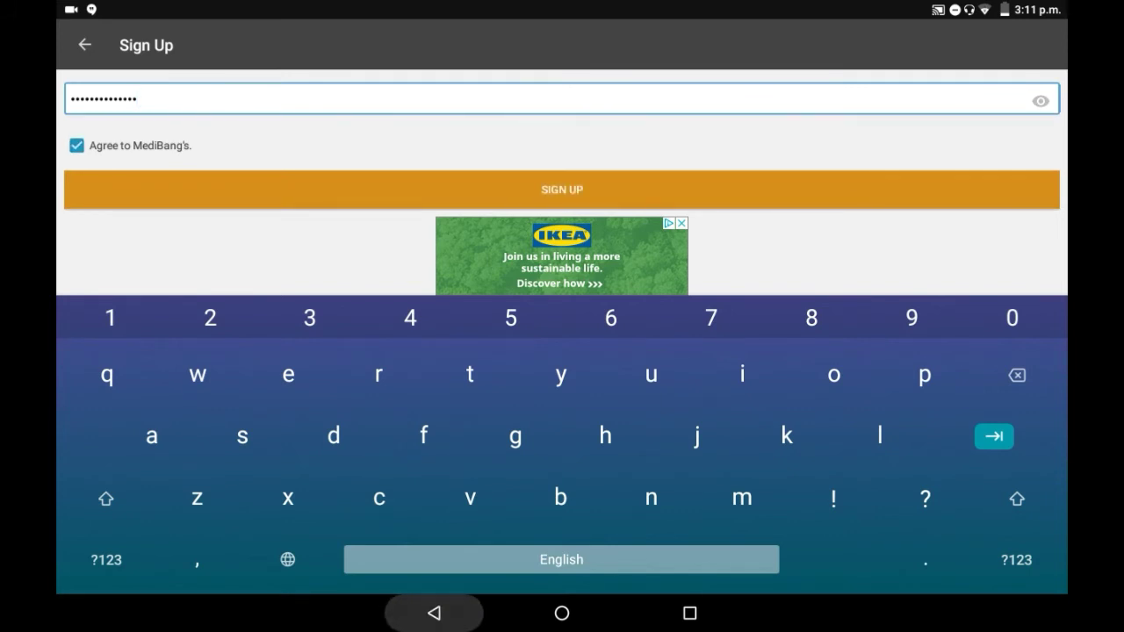
scroll(562, 351, "down", 1)
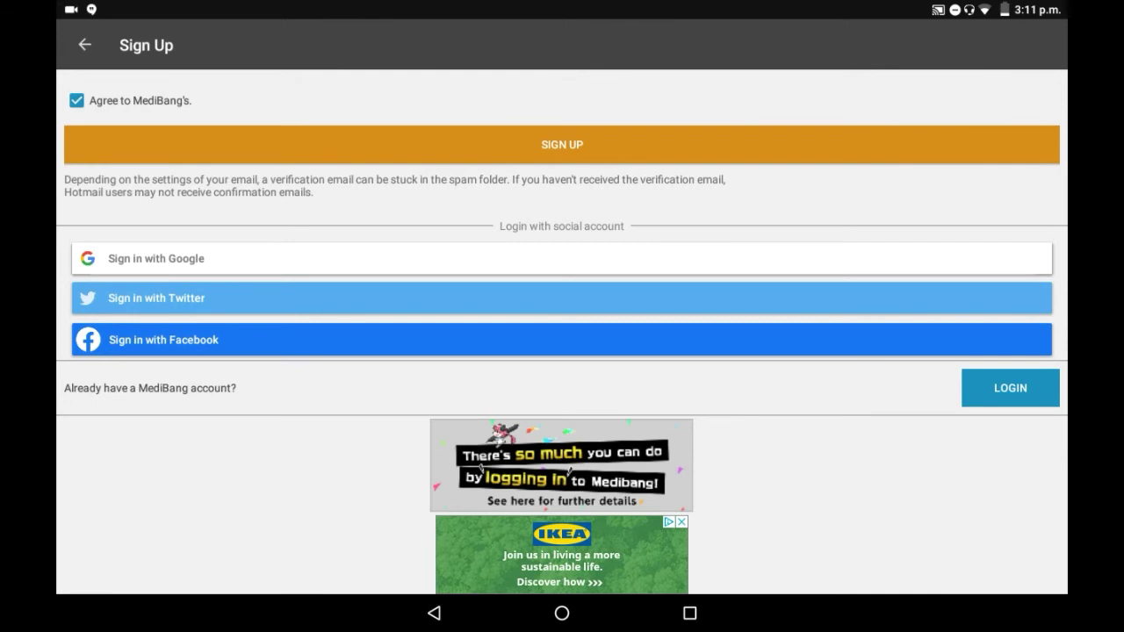
scroll(562, 334, "up", 1)
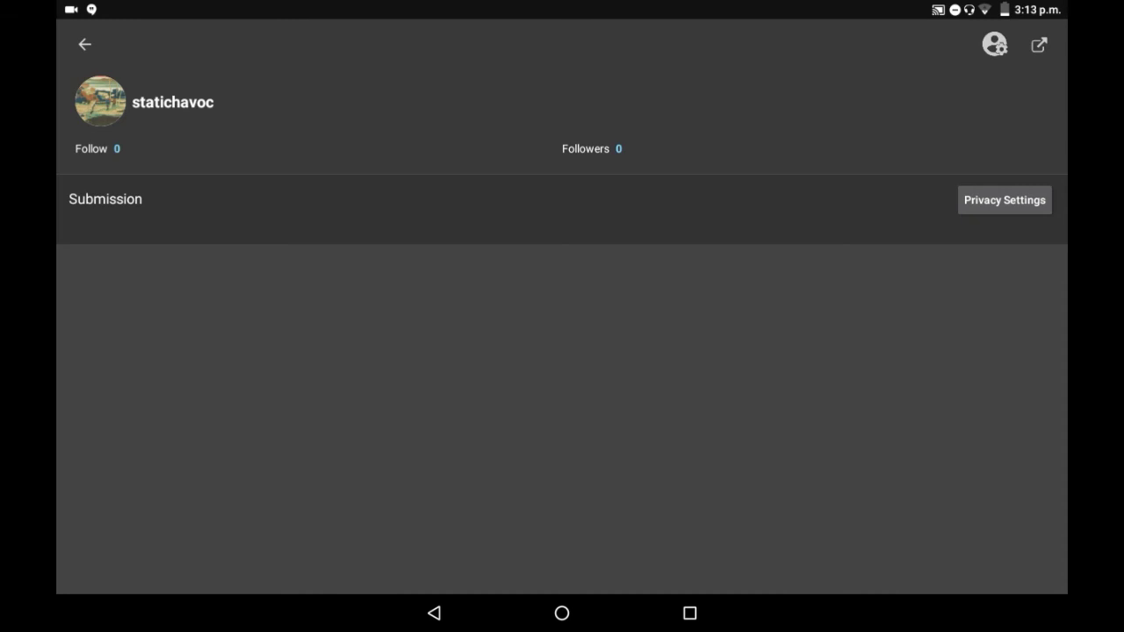
Step: Close the new account's profile page to head back home
left_click(84, 44)
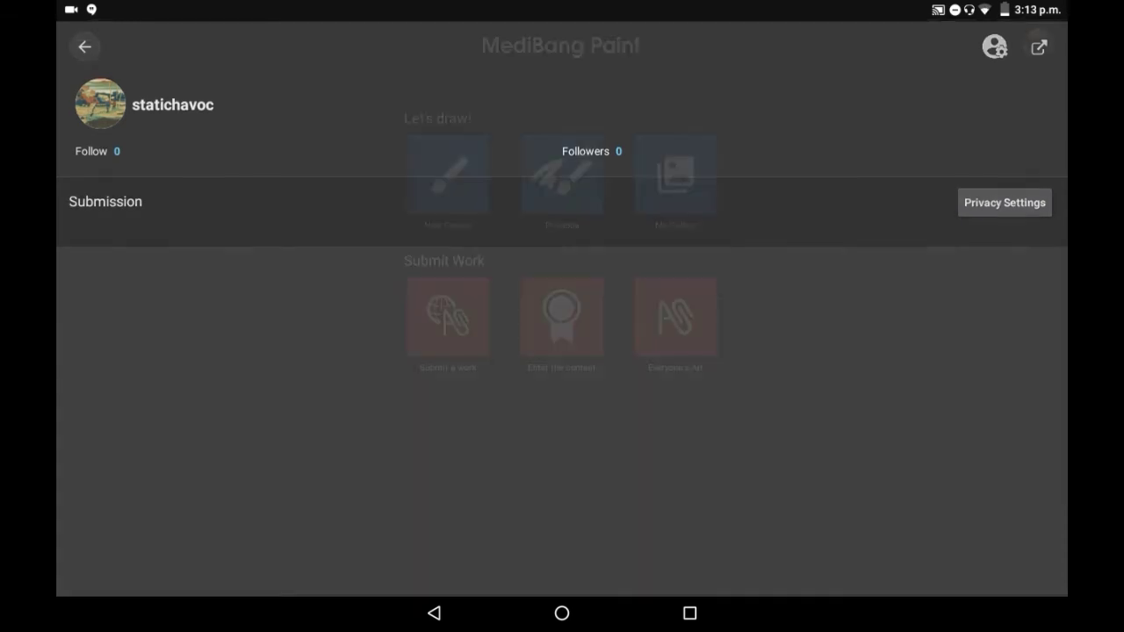
Step: Open the navigation drawer, then swipe it closed to reveal the home screen
left_click(83, 43)
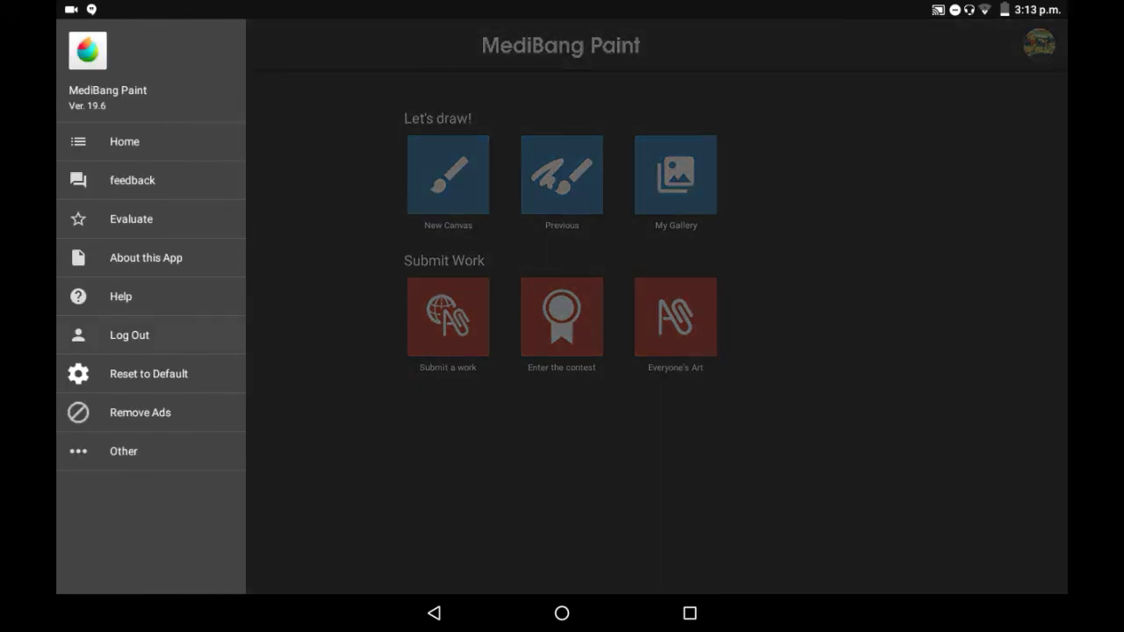
left_click_drag(175, 334, 61, 335)
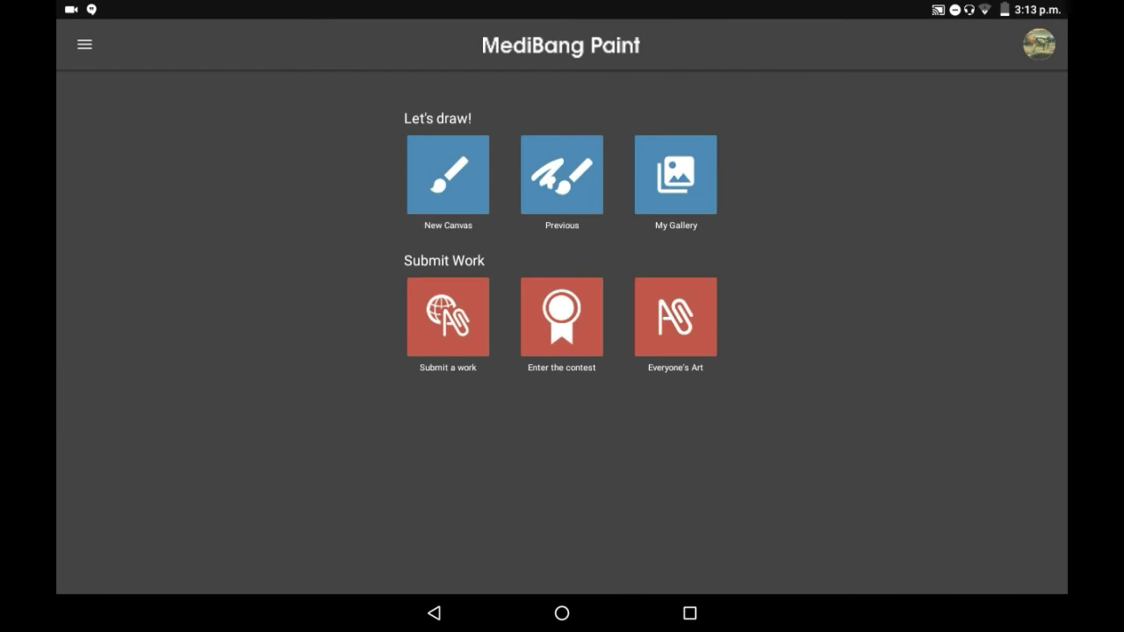